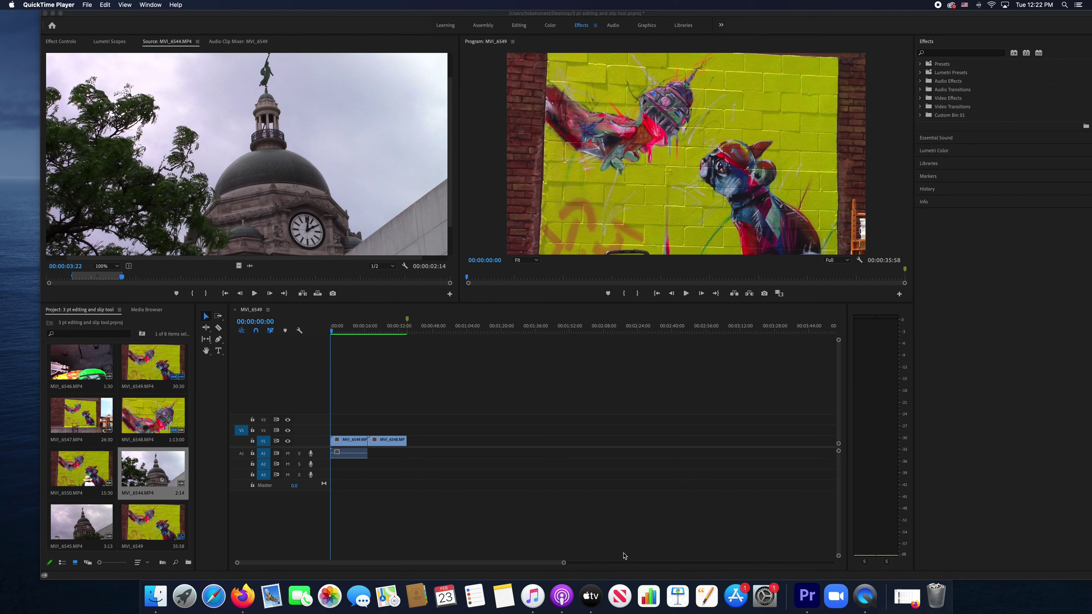
Step: Cue the MVI_6549 sequence to 00:00:11:47 and load MVI_6544 into the Source monitor
left_click(336, 335)
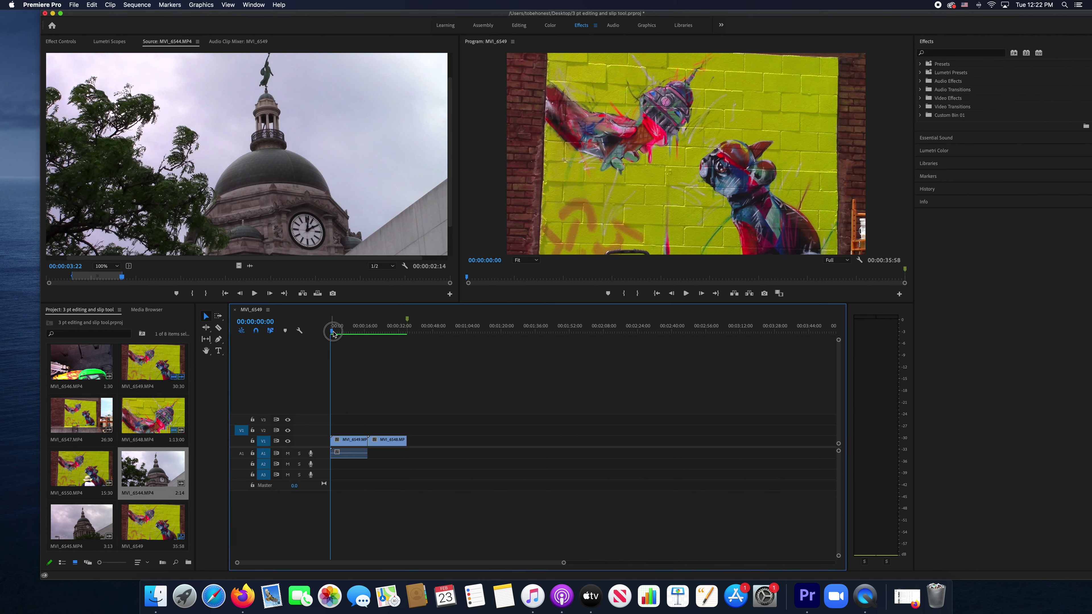
left_click_drag(335, 331, 357, 337)
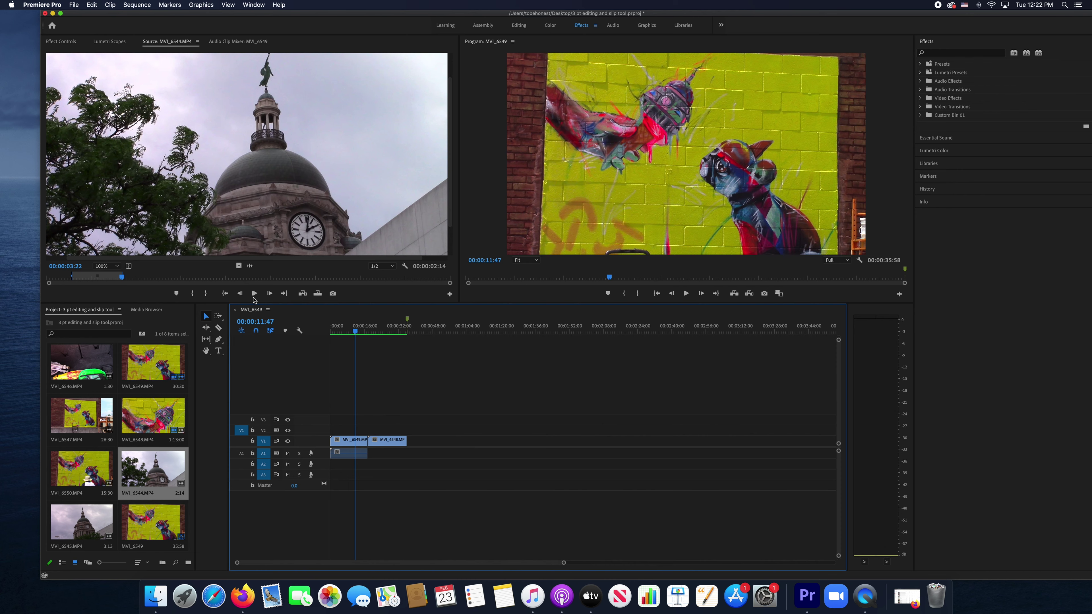
double_click(158, 476)
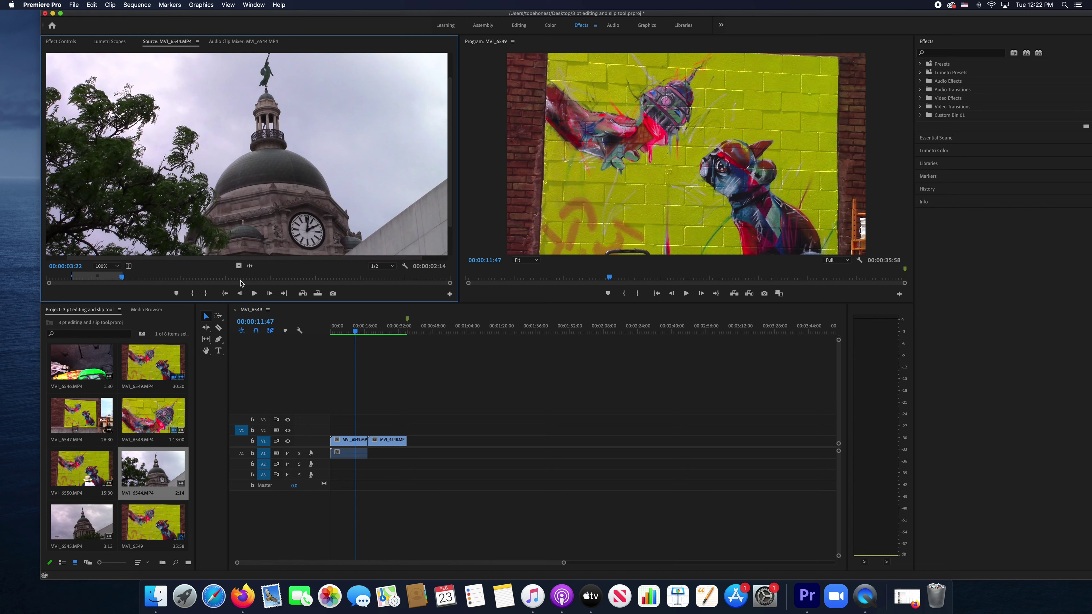
Step: Preview MVI_6544.MP4 and mark In and Out points spanning 00:00:06:03
left_click(255, 293)
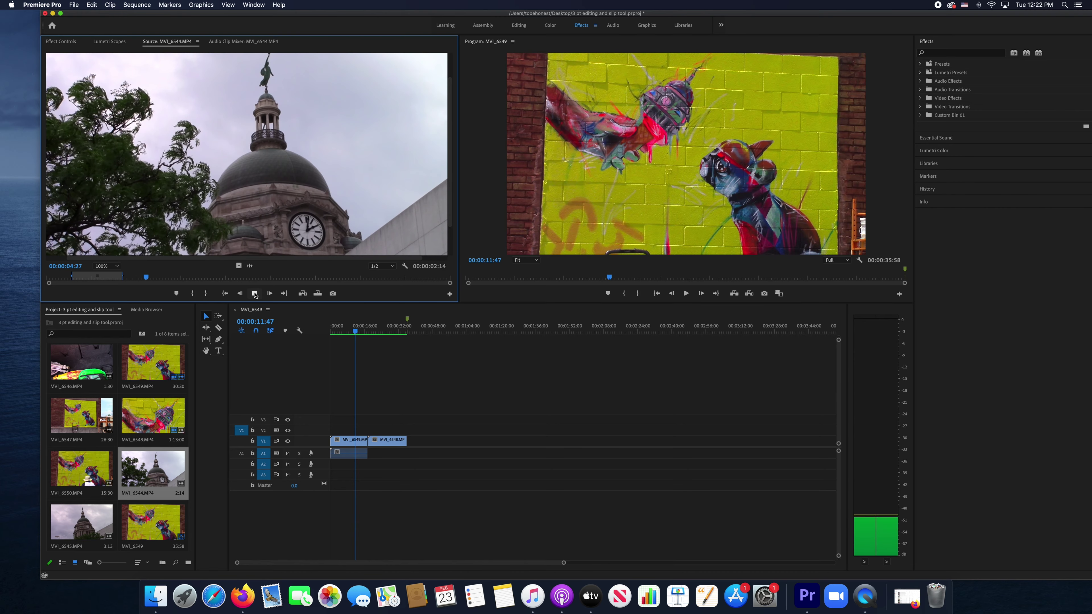
key("i")
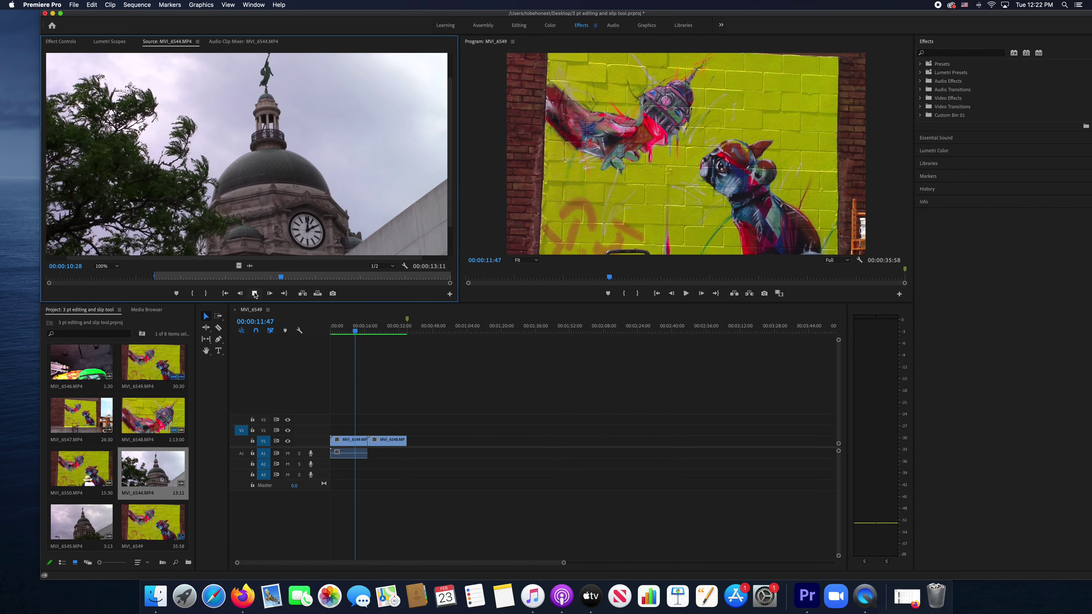
key("o")
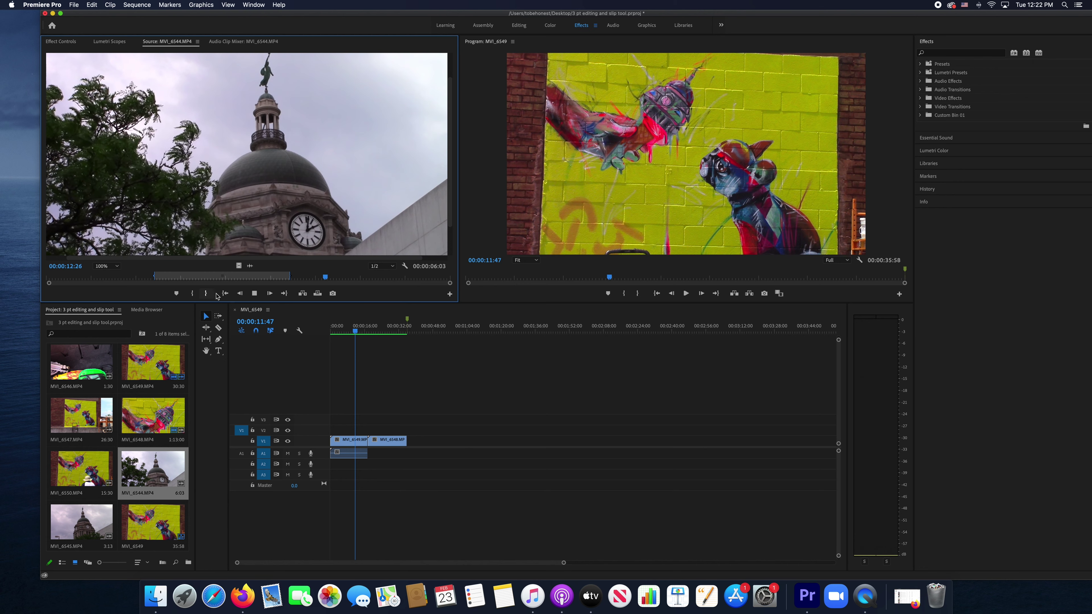
left_click(255, 293)
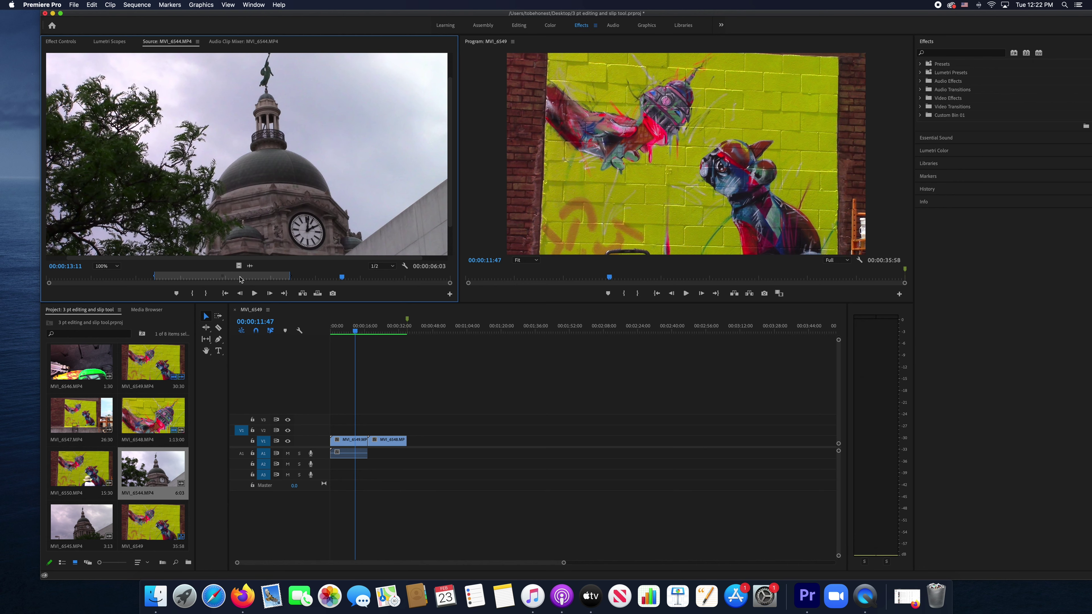
Step: Overwrite the marked courthouse clip onto V2 near 00:00:15:23 and scrub through to review it
left_click(368, 331)
left_click_drag(368, 331, 361, 332)
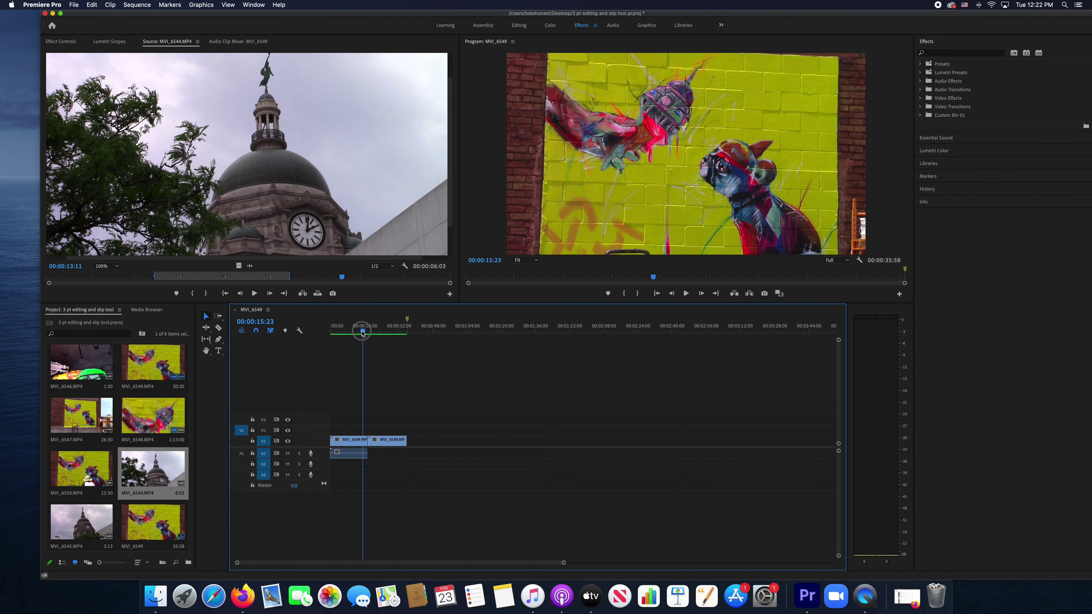
left_click(317, 293)
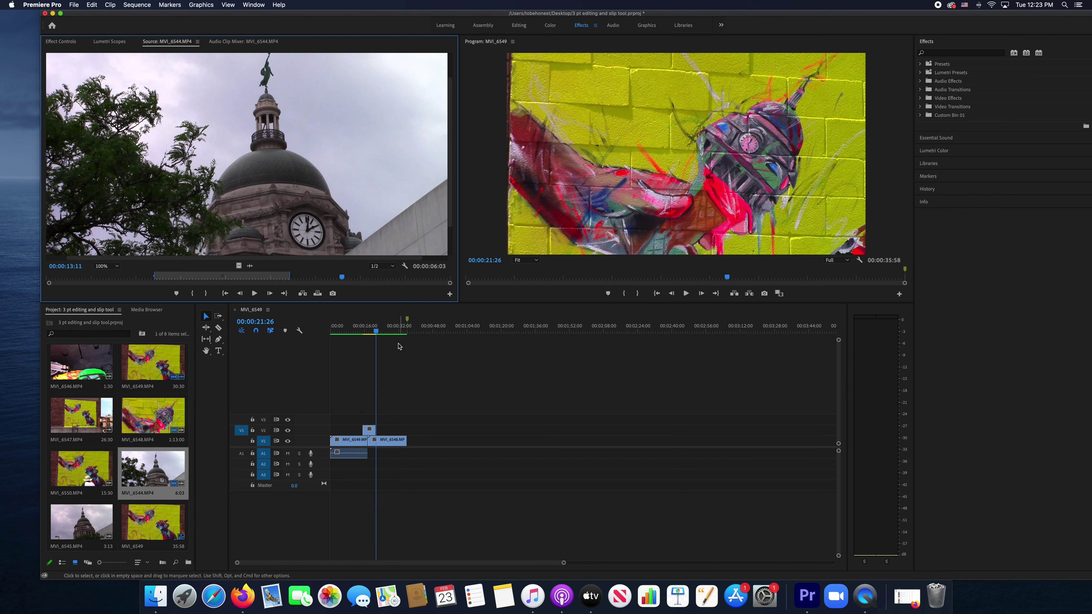
left_click(358, 332)
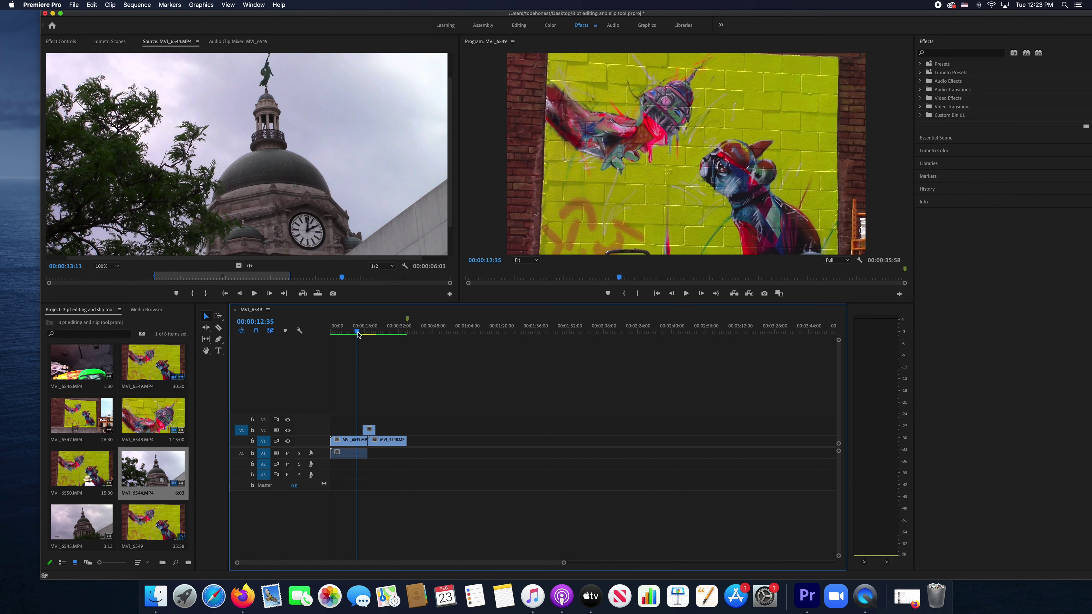
left_click_drag(358, 334, 380, 335)
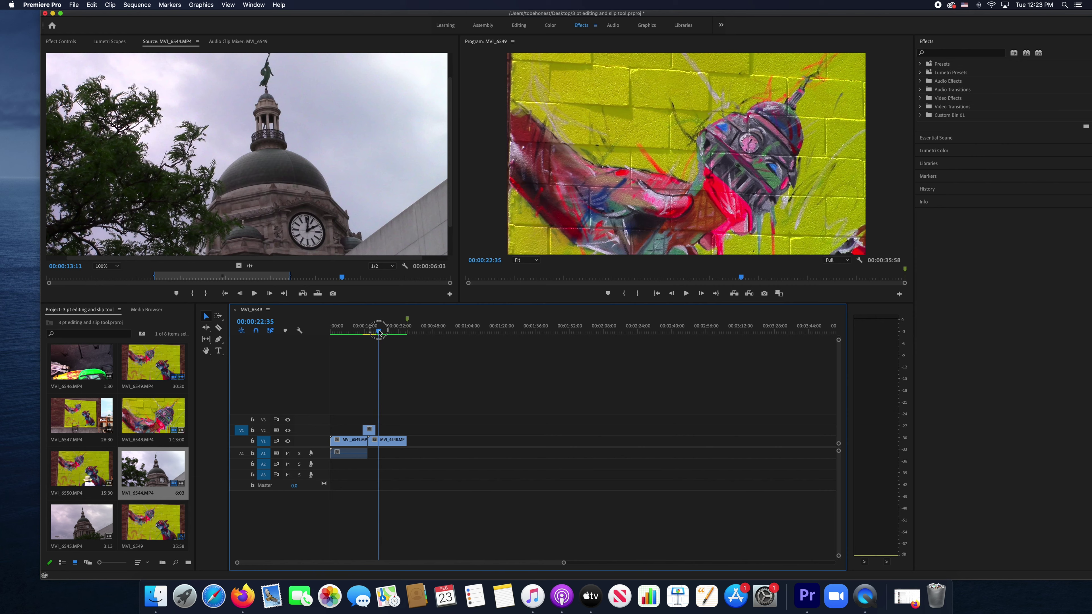
Step: Mark the sequence In at 00:00:14:59 and Out at 00:00:21:35
left_click(363, 334)
left_click_drag(363, 336, 364, 336)
key("i")
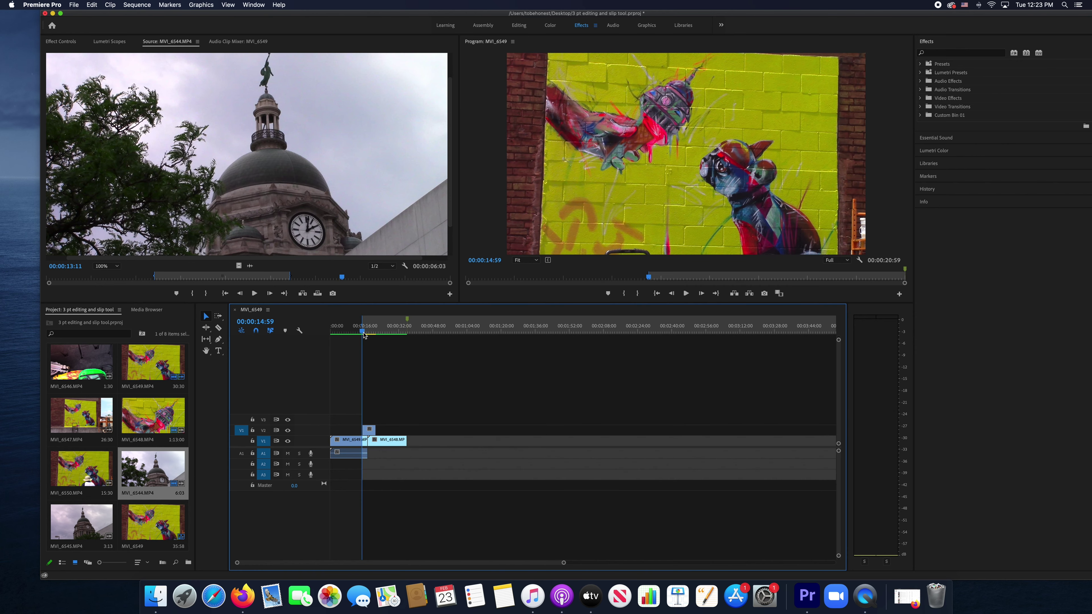
scroll(365, 334, "right", 1)
left_click_drag(350, 335, 365, 334)
key("o")
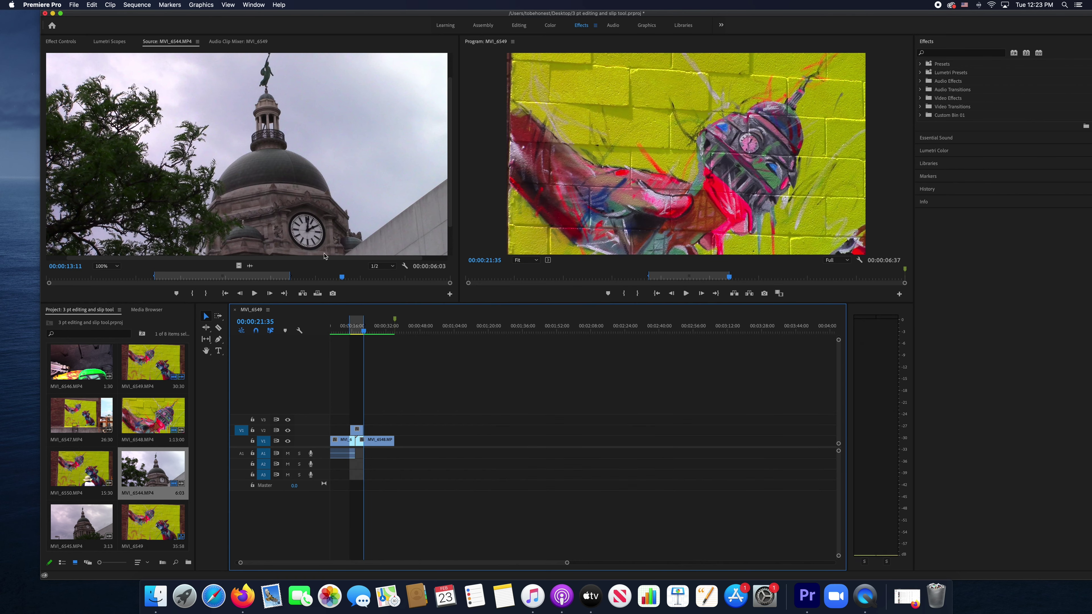
Step: Render the marked range with Sequence > Render In to Out
left_click(137, 5)
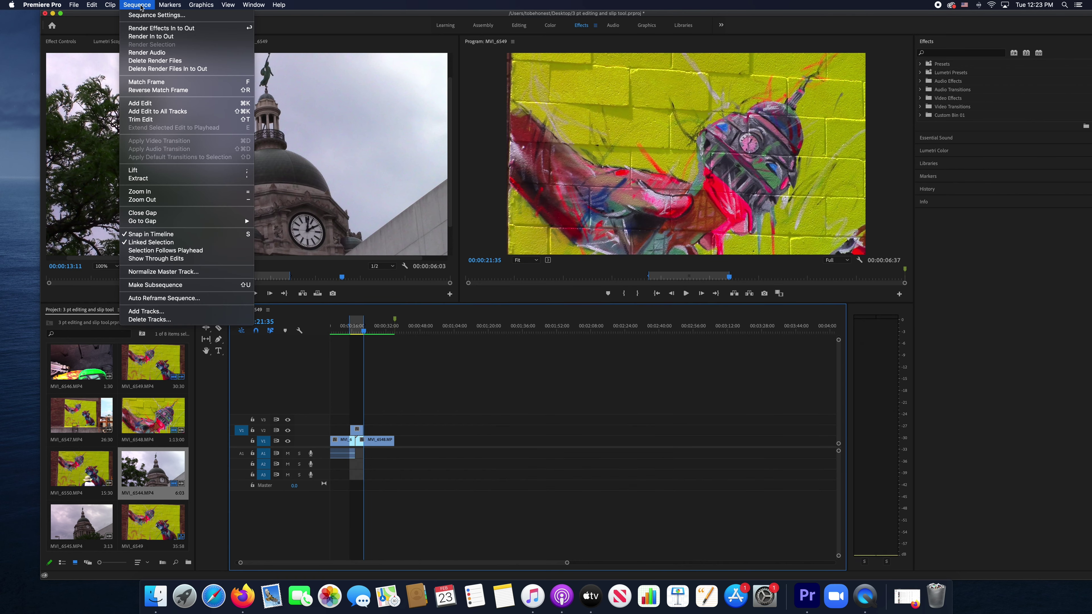
left_click(161, 38)
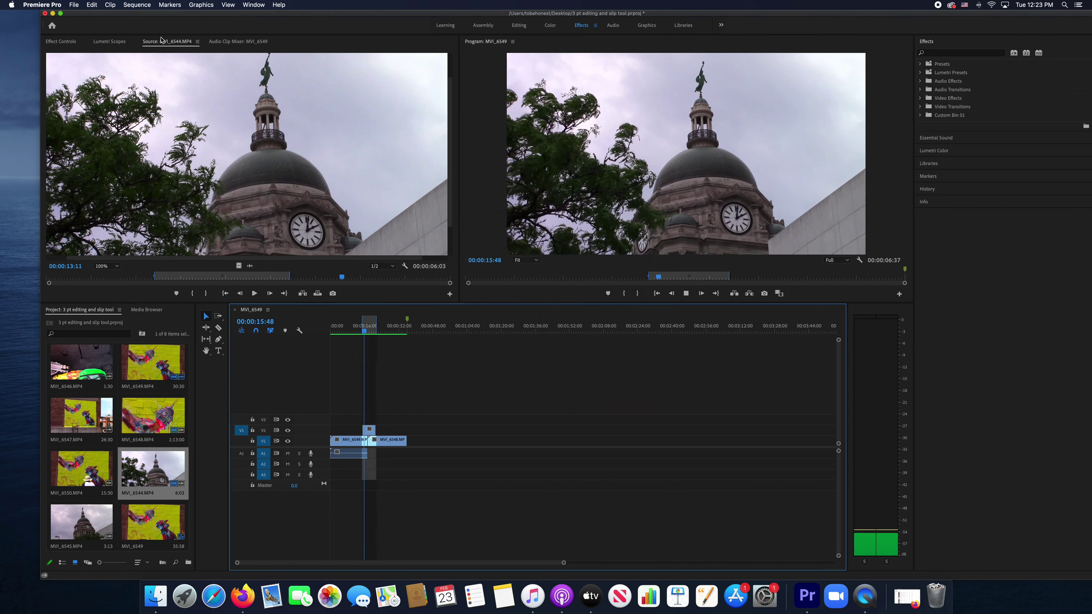
left_click(412, 330)
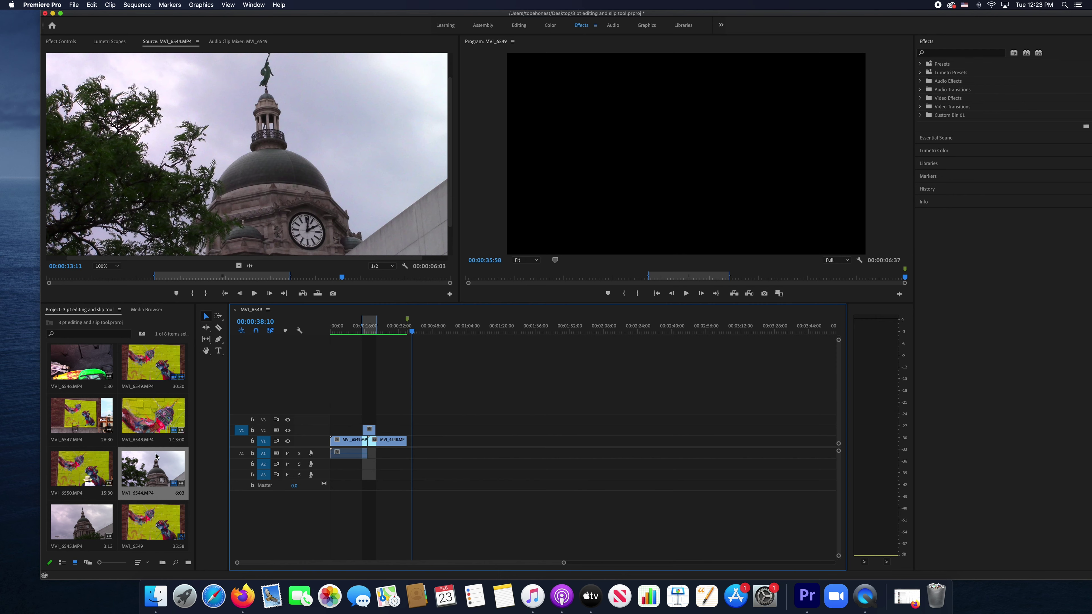
Step: Load MVI_6545.MP4 as source, clear its marks, and set an Out at 00:00:15:19 (5:40 span)
left_click(88, 524)
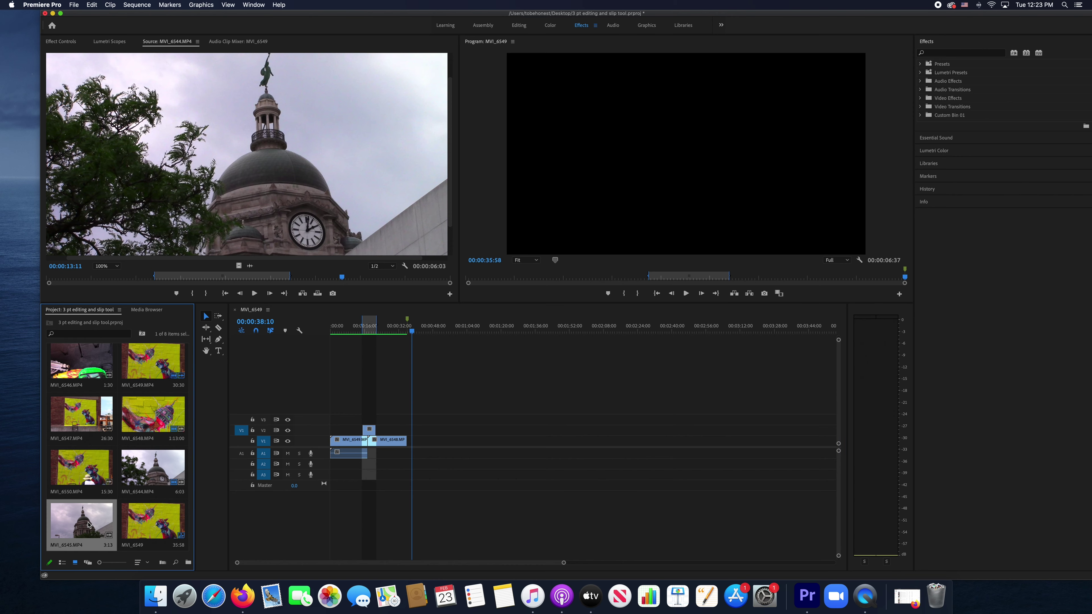
double_click(87, 515)
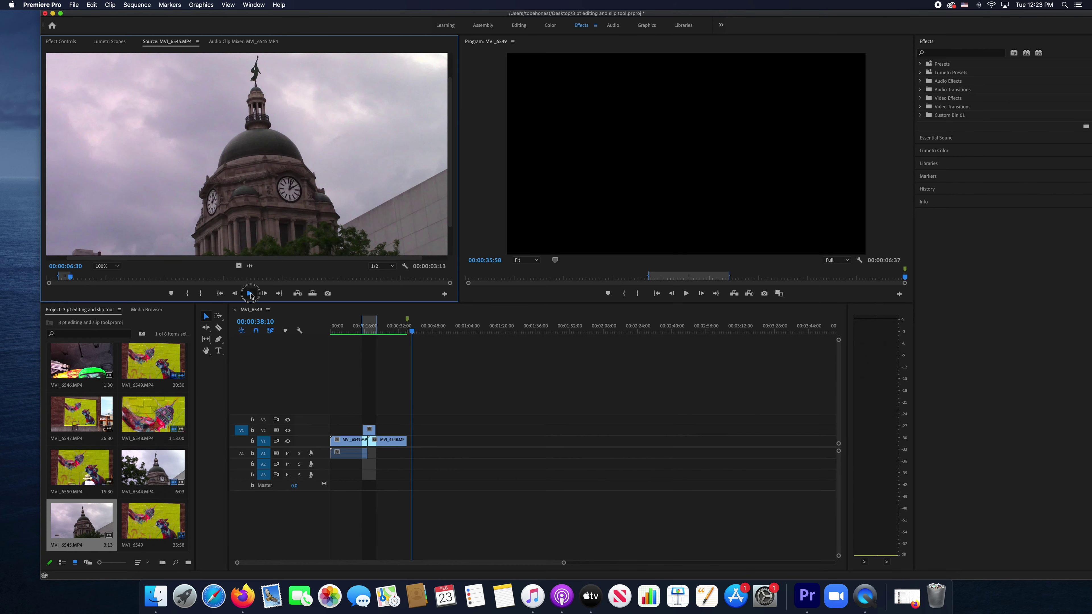
left_click(250, 293)
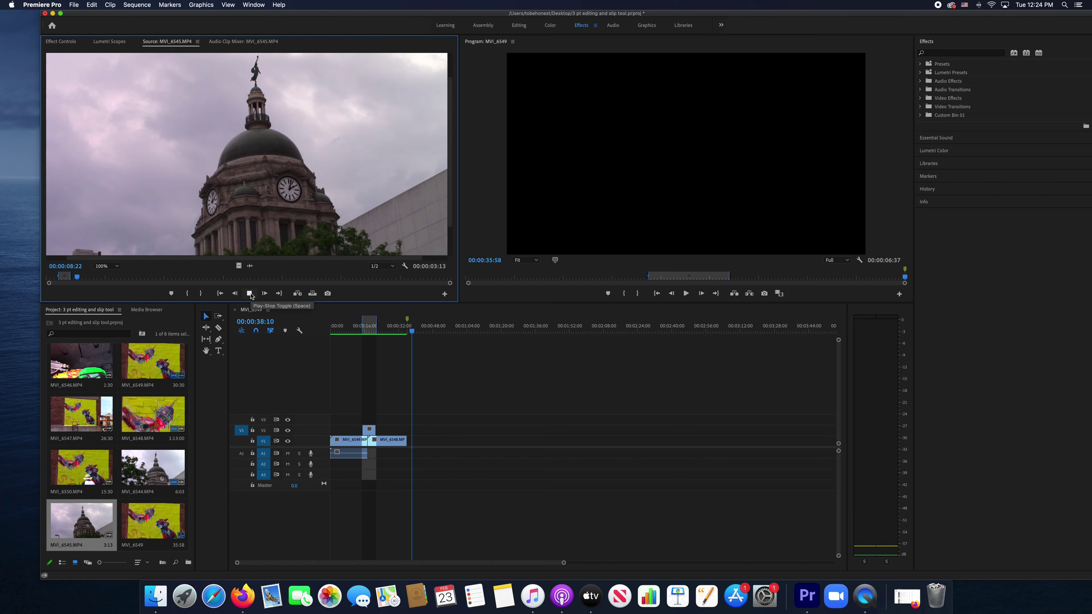
key("alt+x")
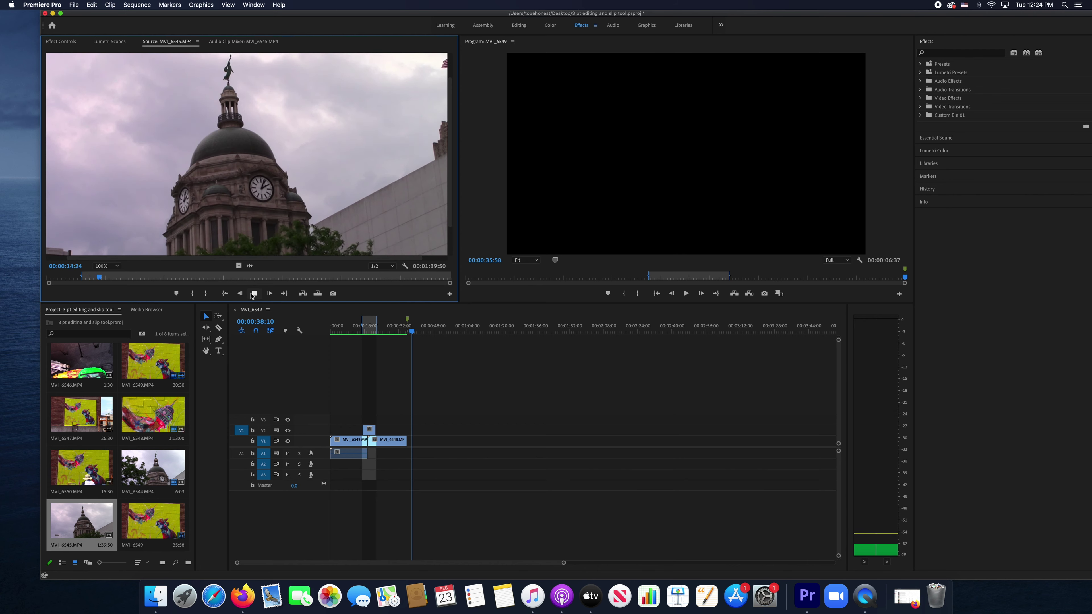
left_click(253, 294)
key("o")
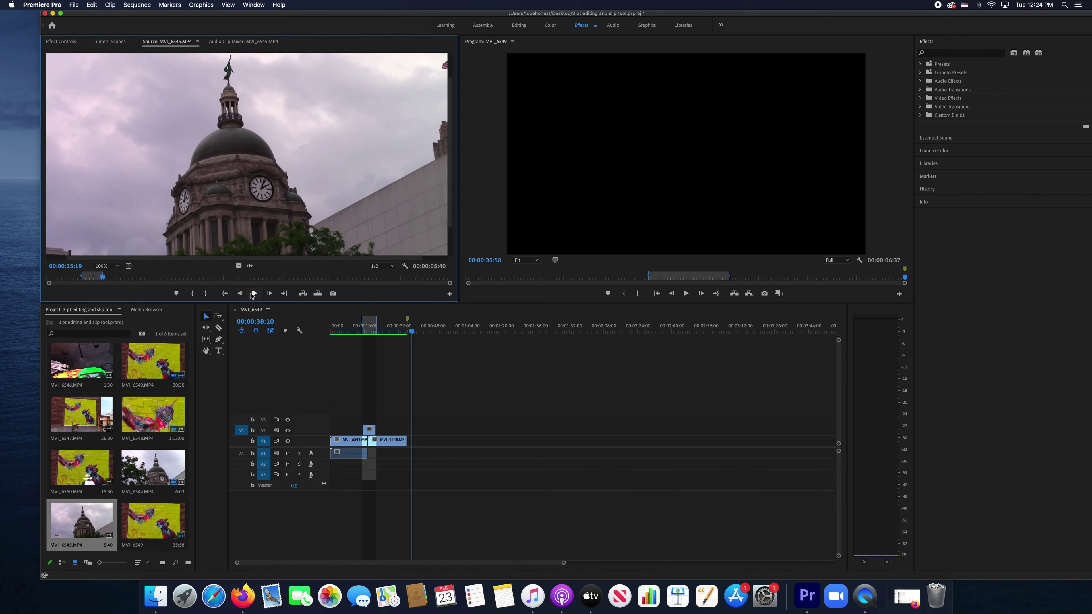
Step: Overwrite MVI_6545 onto V2 at 00:00:14:59, accepting the Fit Clip prompt, then zoom in to check
left_click(317, 295)
key("Return")
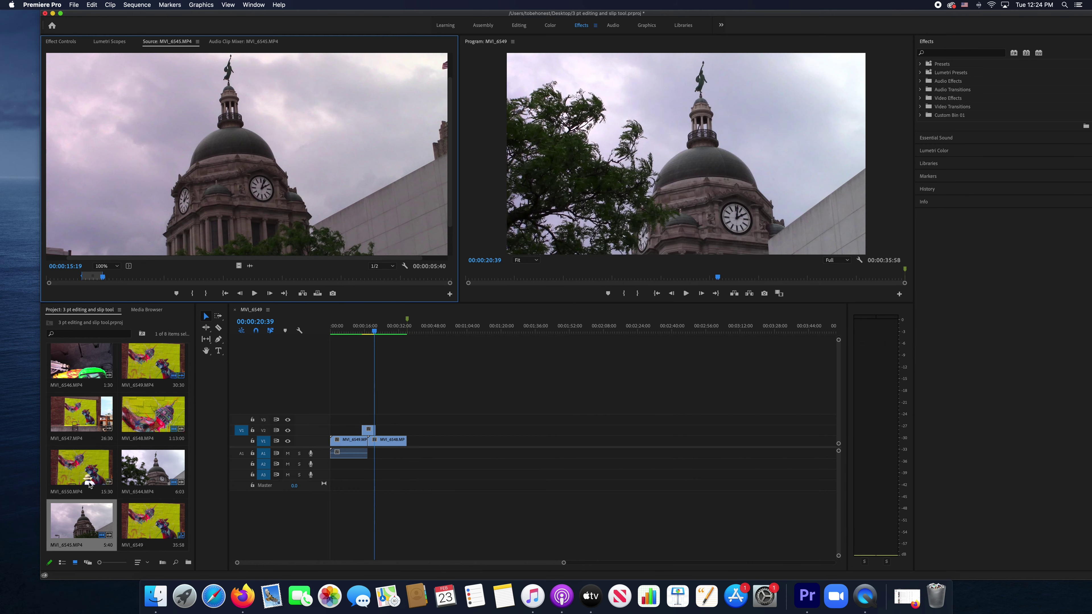
mouse_move(378, 340)
left_mouse_down()
mouse_move(399, 339)
mouse_move(349, 341)
mouse_move(372, 345)
left_mouse_up()
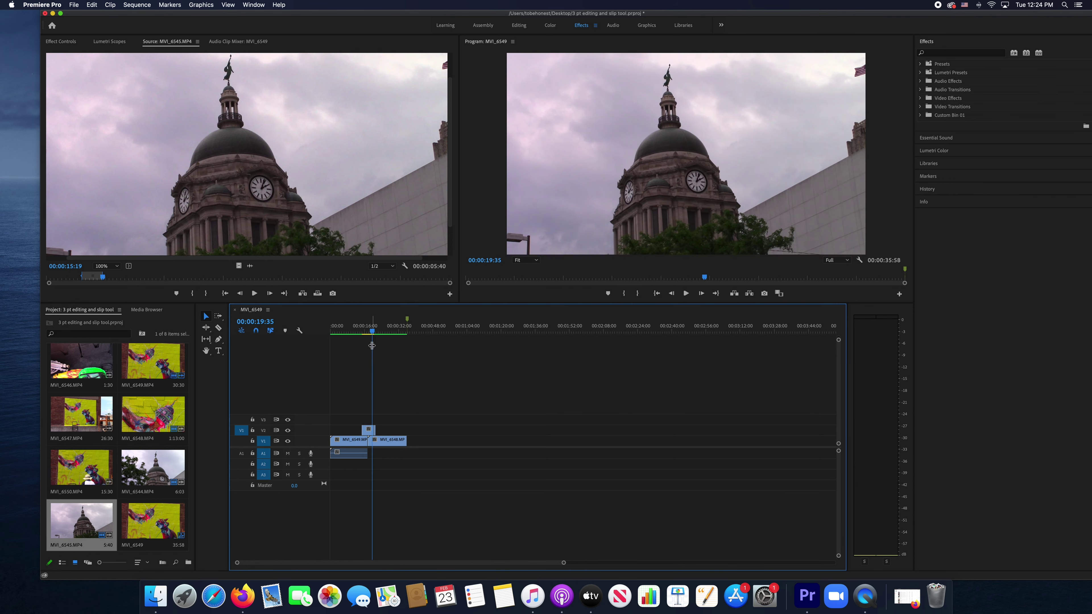
key("=")
left_click(368, 332)
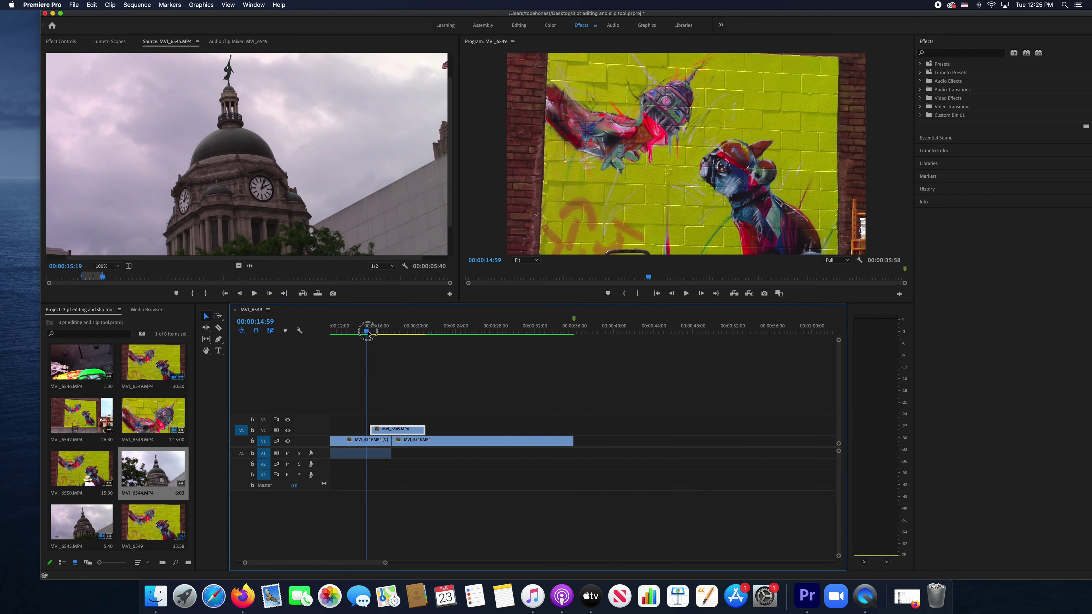
Step: Slip the V2 courthouse clip by -00:00:01:40 with the Slip tool
mouse_move(368, 332)
left_mouse_down()
mouse_move(404, 335)
mouse_move(384, 341)
left_mouse_up()
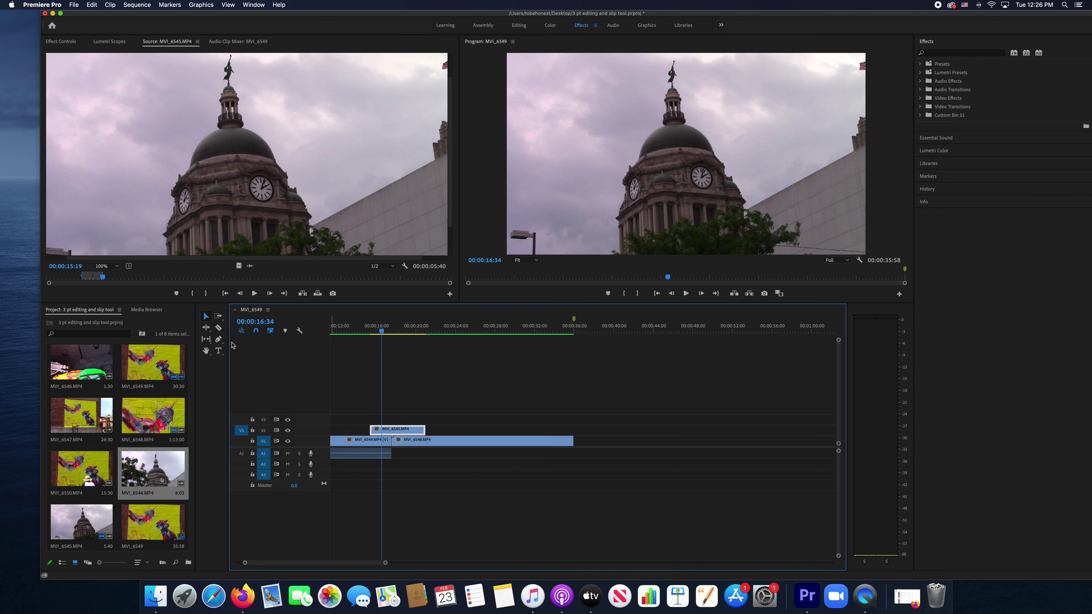
left_click(206, 340)
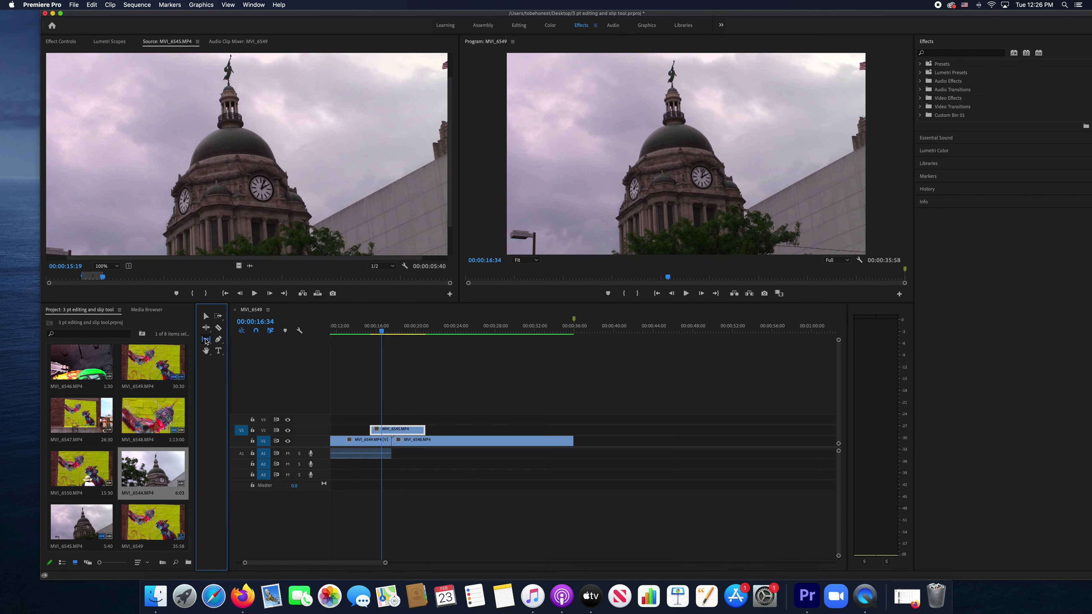
left_click(390, 430)
mouse_move(391, 430)
left_mouse_down()
mouse_move(417, 431)
mouse_move(362, 430)
mouse_move(416, 431)
mouse_move(387, 431)
mouse_move(398, 431)
left_mouse_up()
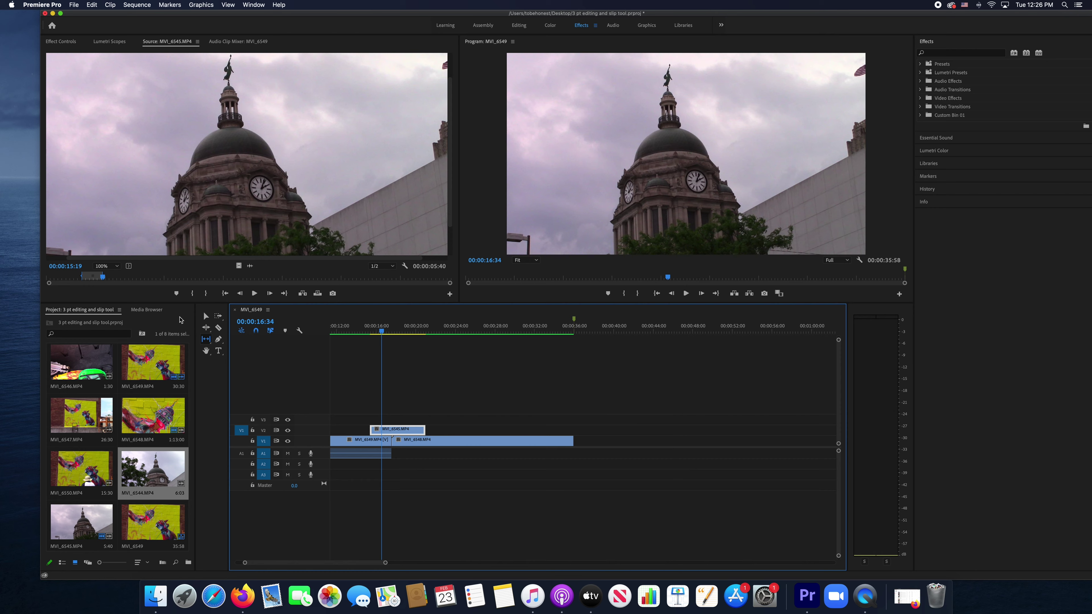
Step: Return to the Selection tool and play from 00:00:15:12 to review the slip
left_click(206, 317)
left_click_drag(384, 338, 371, 336)
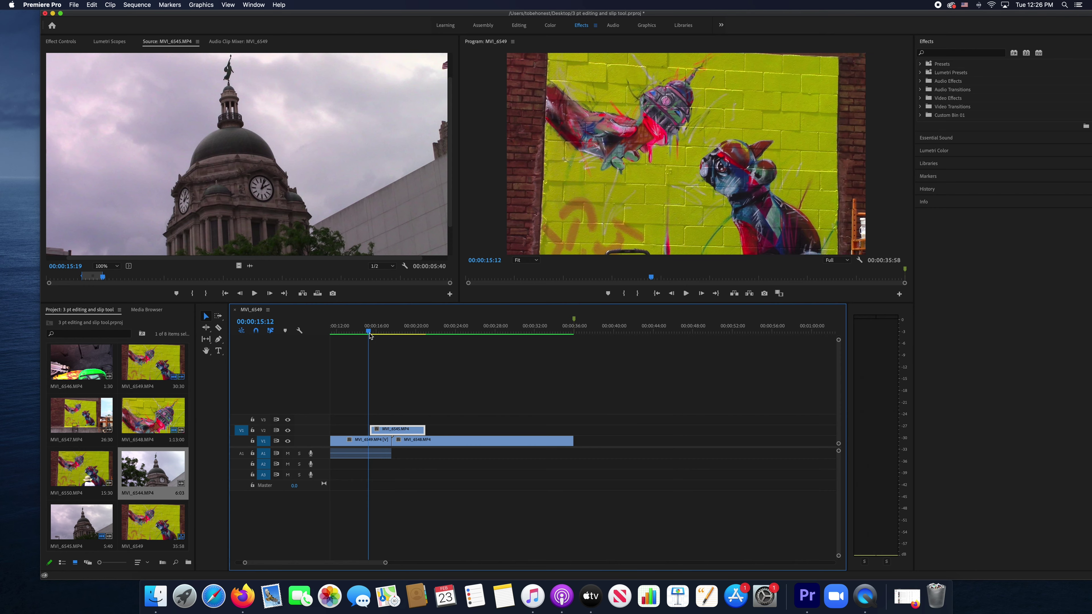
key("space")
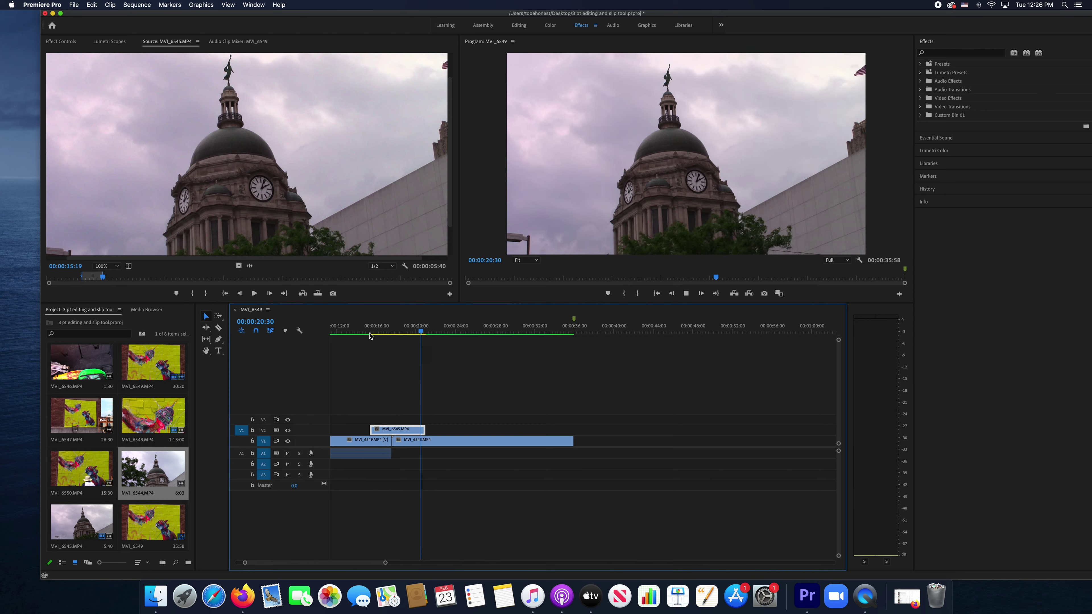
key("space")
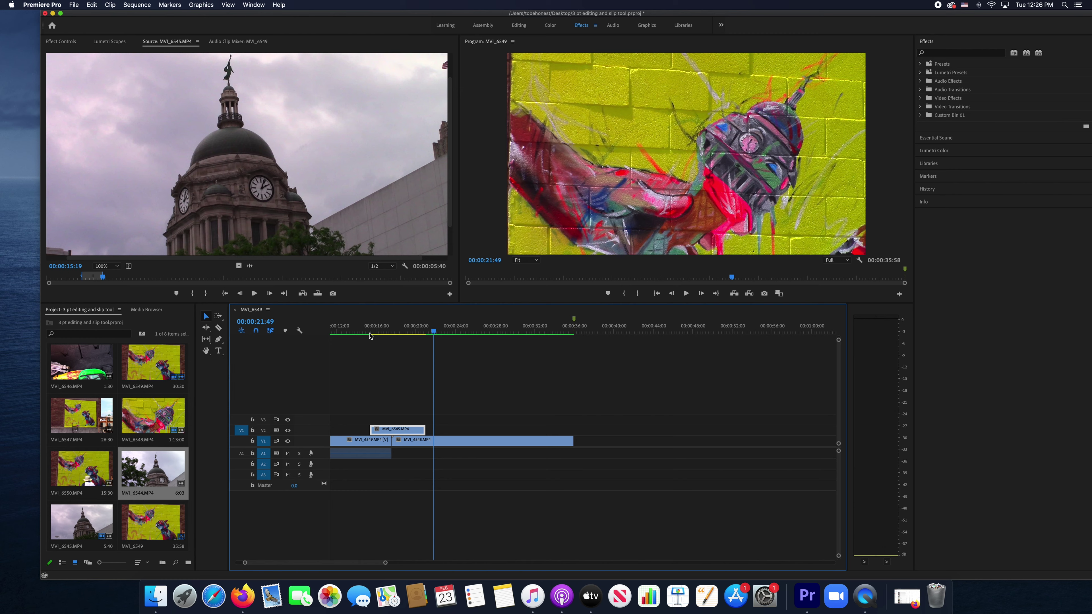
scroll(370, 336, "right", 5)
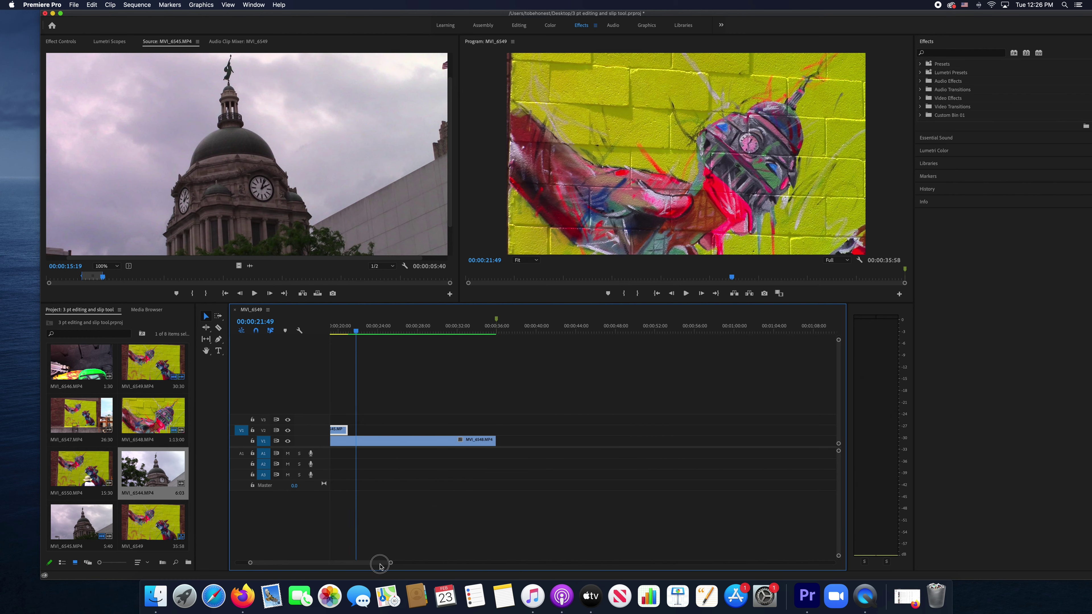
Step: Lengthen MVI_6545 on V2 at both ends and park the playhead at 00:00:20:55
left_click_drag(388, 565, 361, 563)
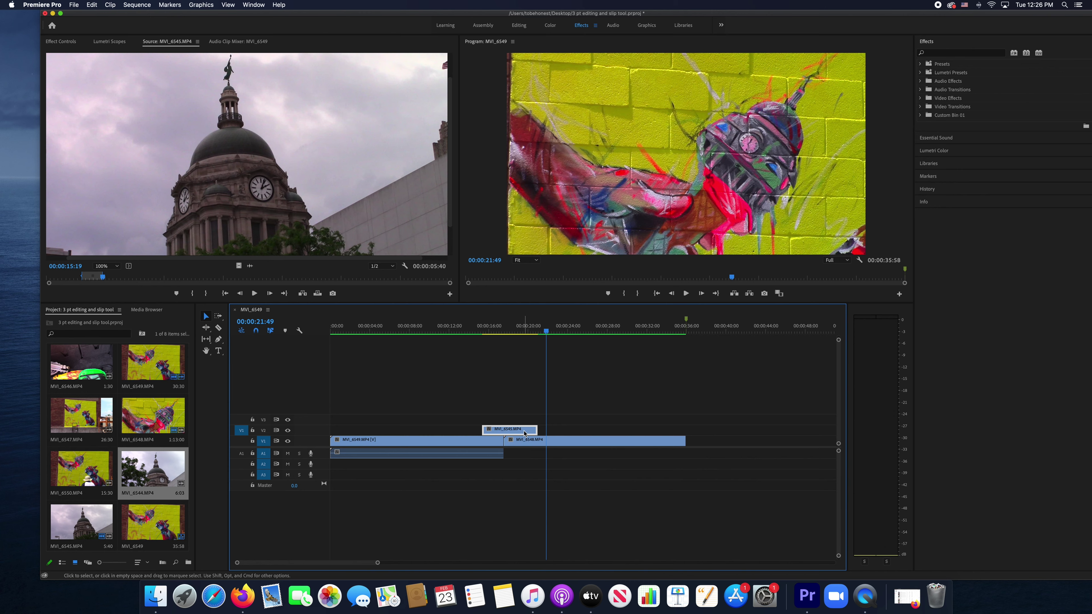
mouse_move(524, 433)
left_click_drag(532, 430, 551, 430)
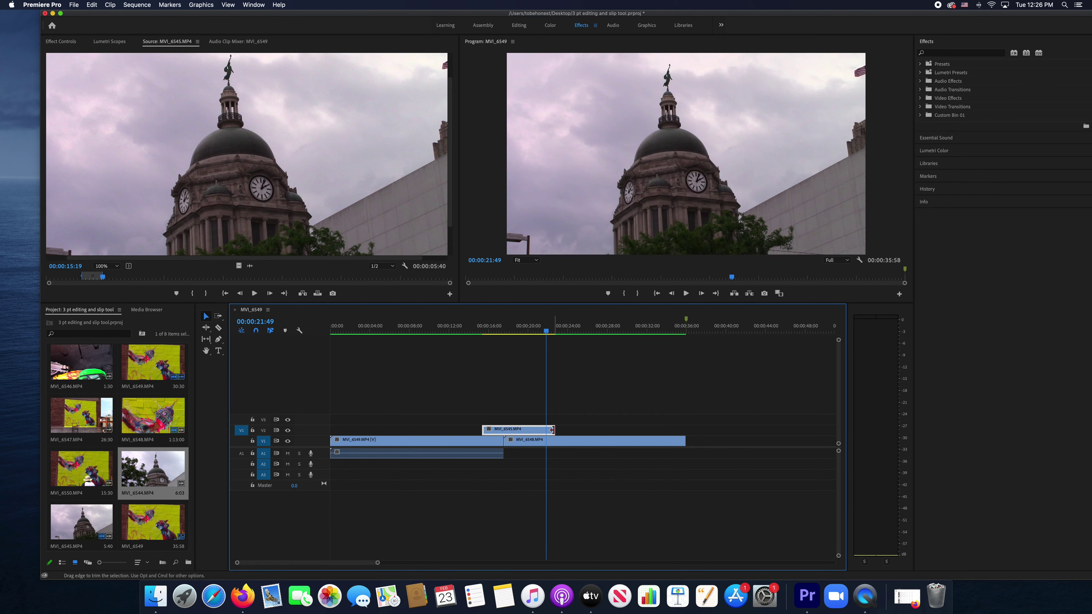
left_click_drag(484, 430, 468, 429)
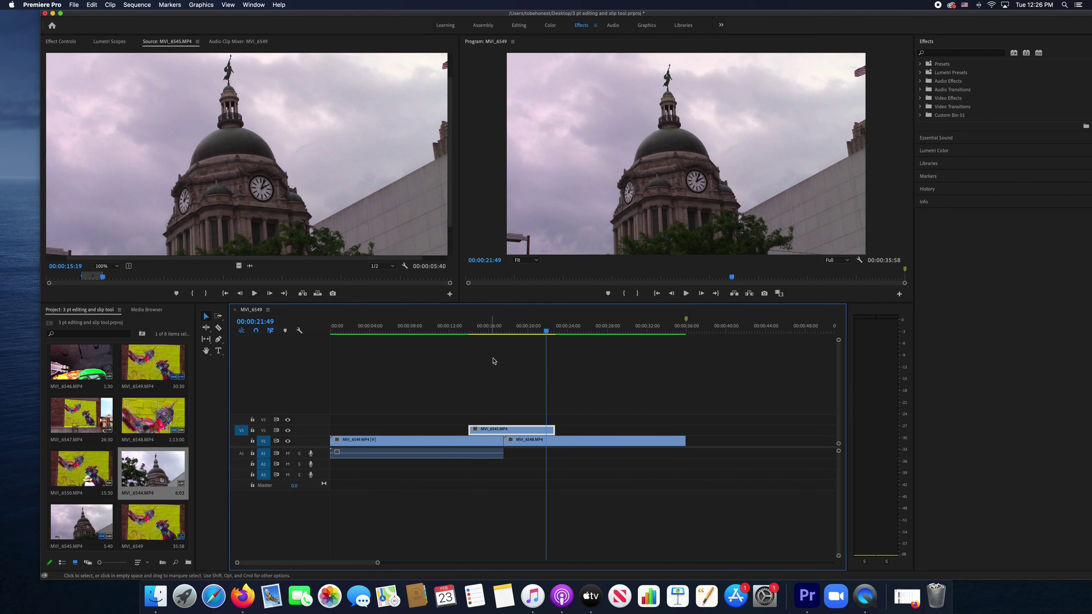
left_click_drag(547, 331, 537, 331)
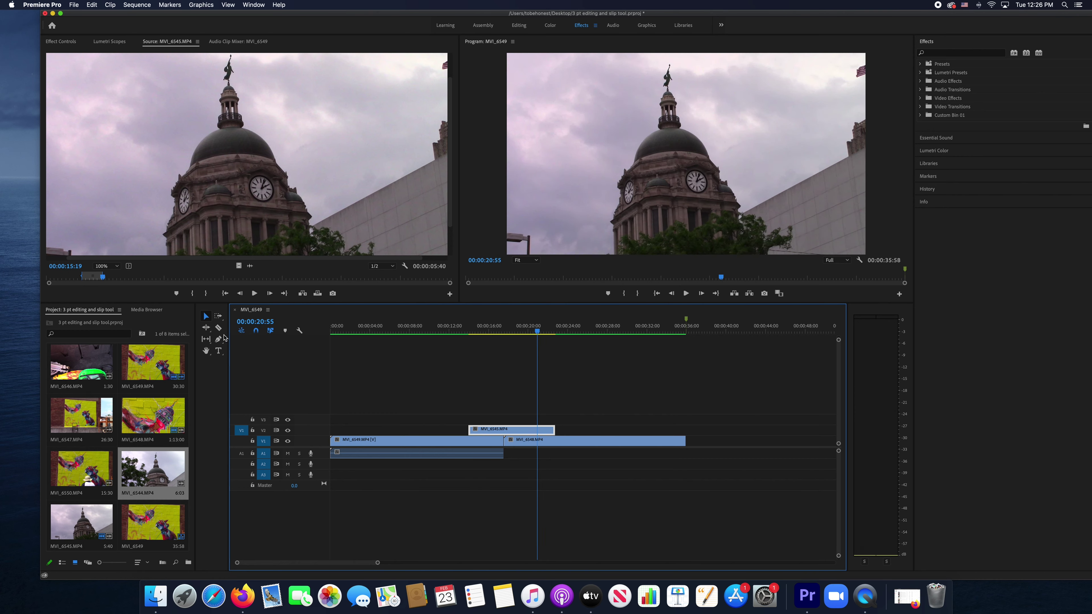
left_click(218, 328)
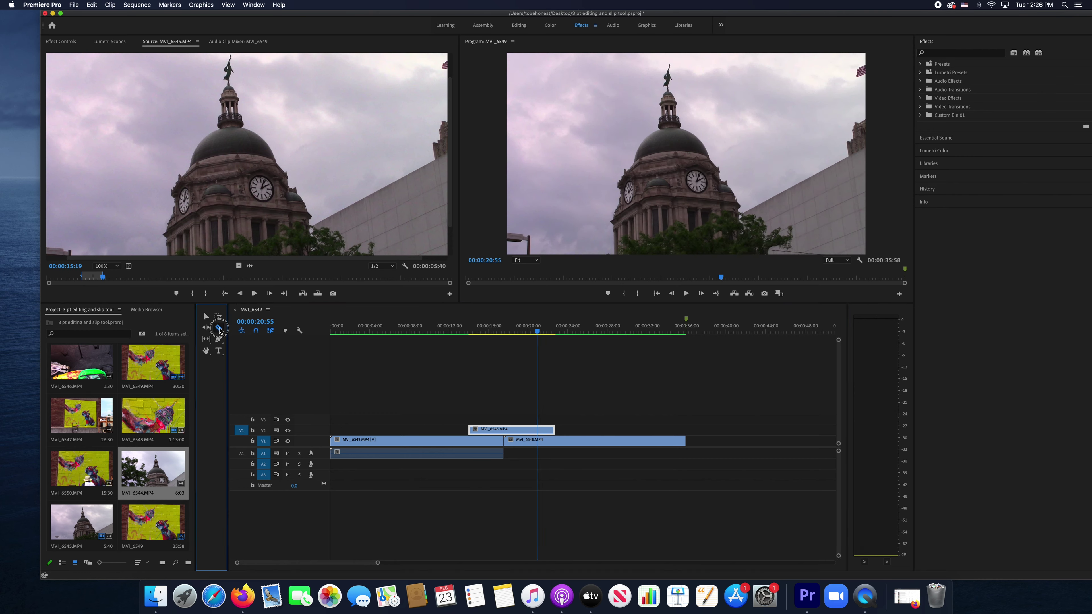
Step: Razor the V2 courthouse clip at 00:00:20:55 and 00:00:16:33
left_click(538, 430)
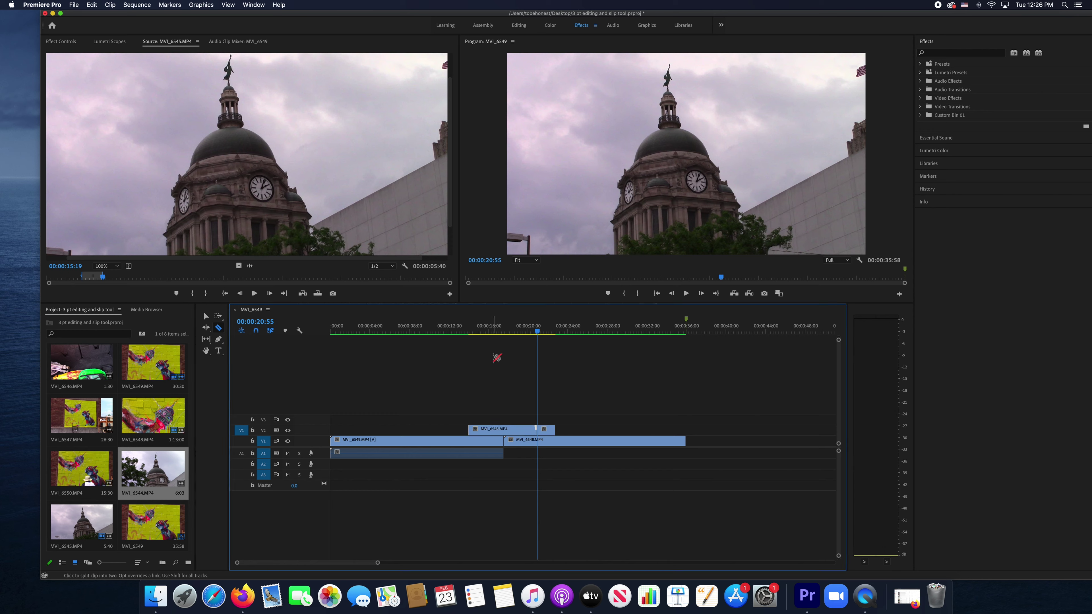
key("j")
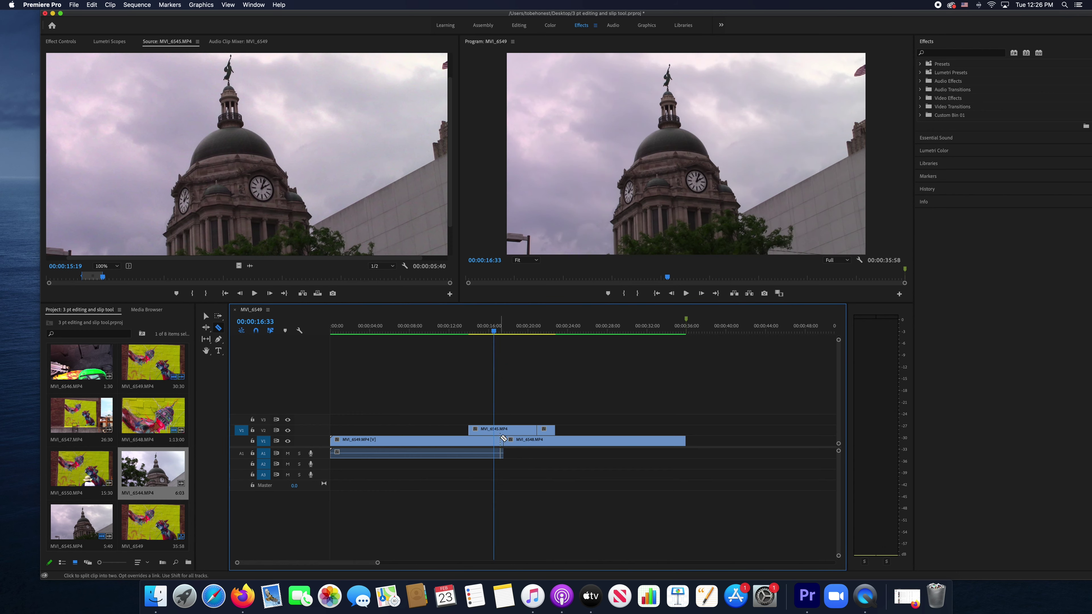
left_click(495, 429)
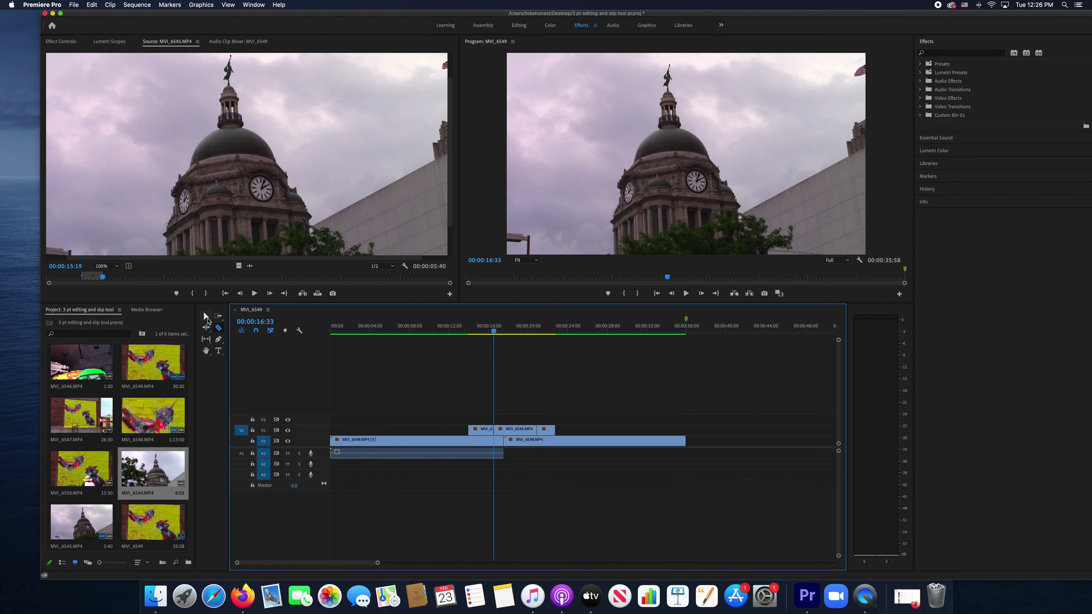
Step: Delete the outer pieces before 16:33 and after 20:55, keeping the middle segment
left_click(207, 318)
left_click(484, 430)
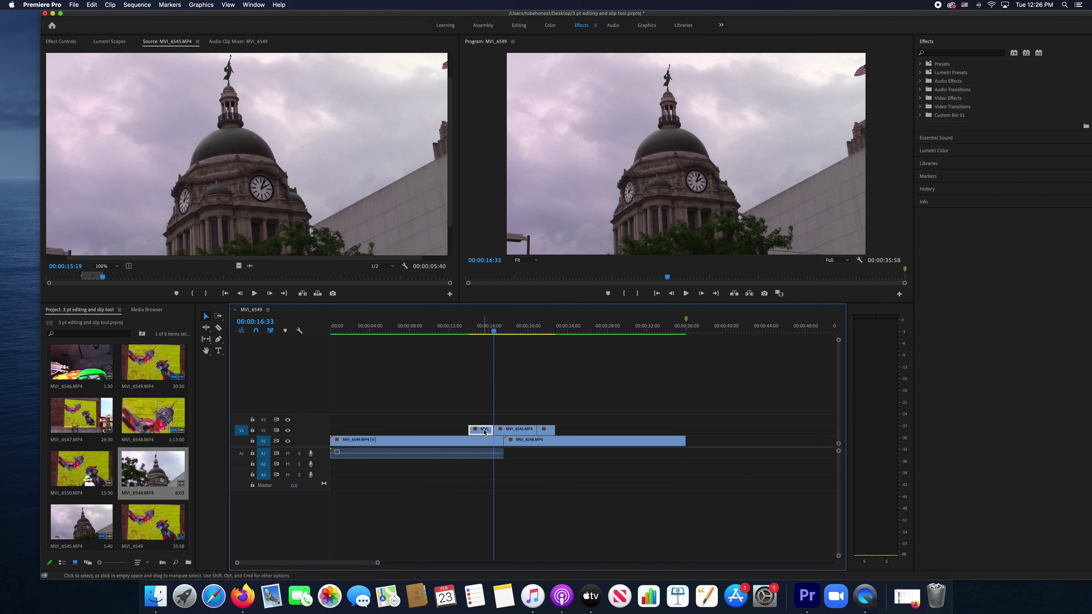
key("Delete")
left_click(551, 432)
key("Delete")
left_click(206, 339)
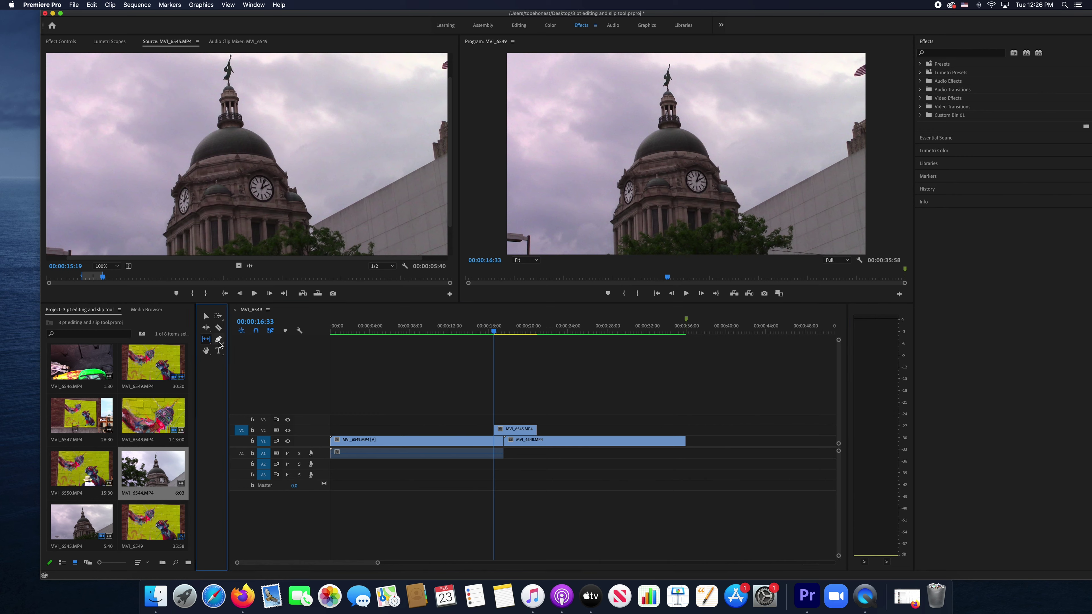
left_click(506, 434)
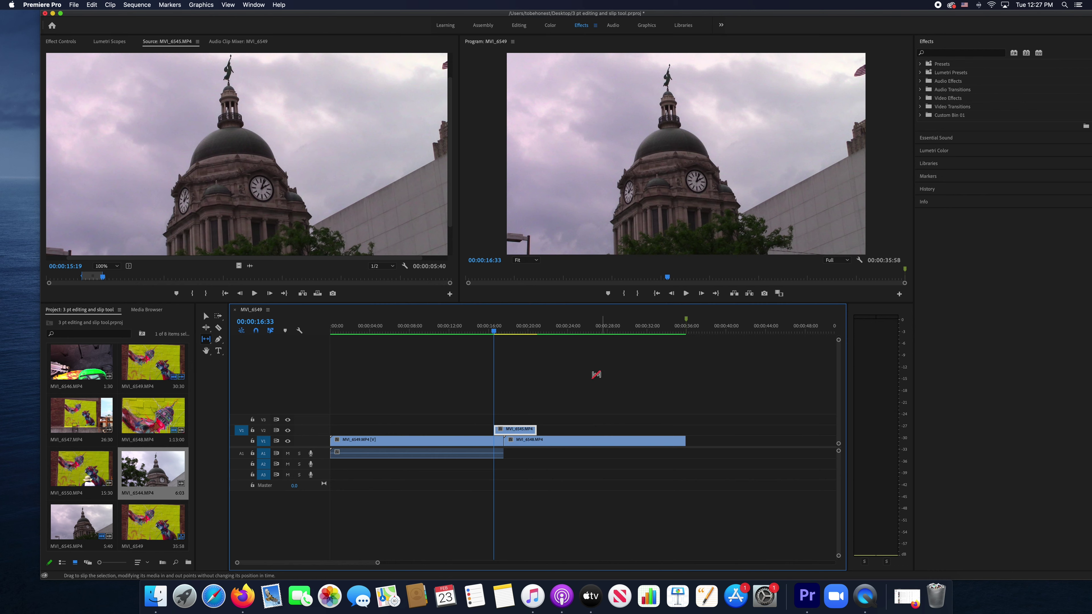
left_click(206, 316)
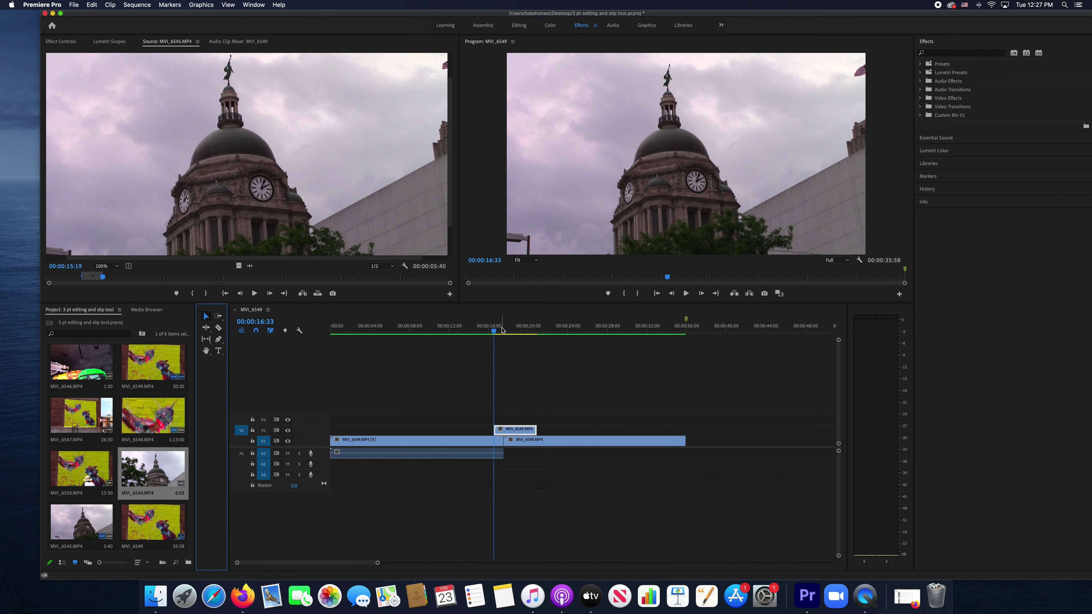
scroll(502, 330, "right", 3)
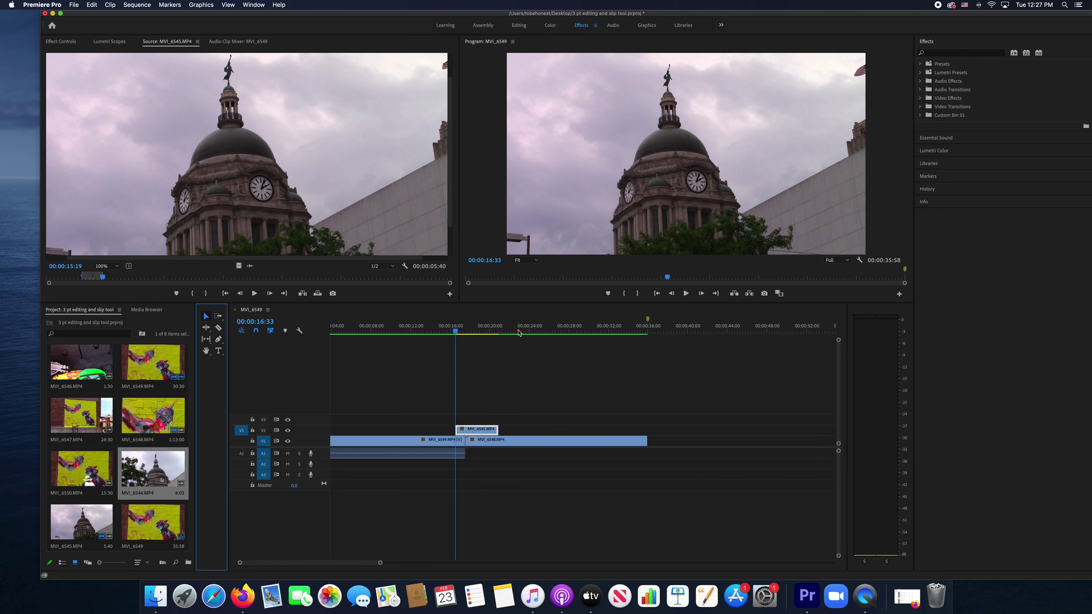
scroll(519, 332, "right", 5)
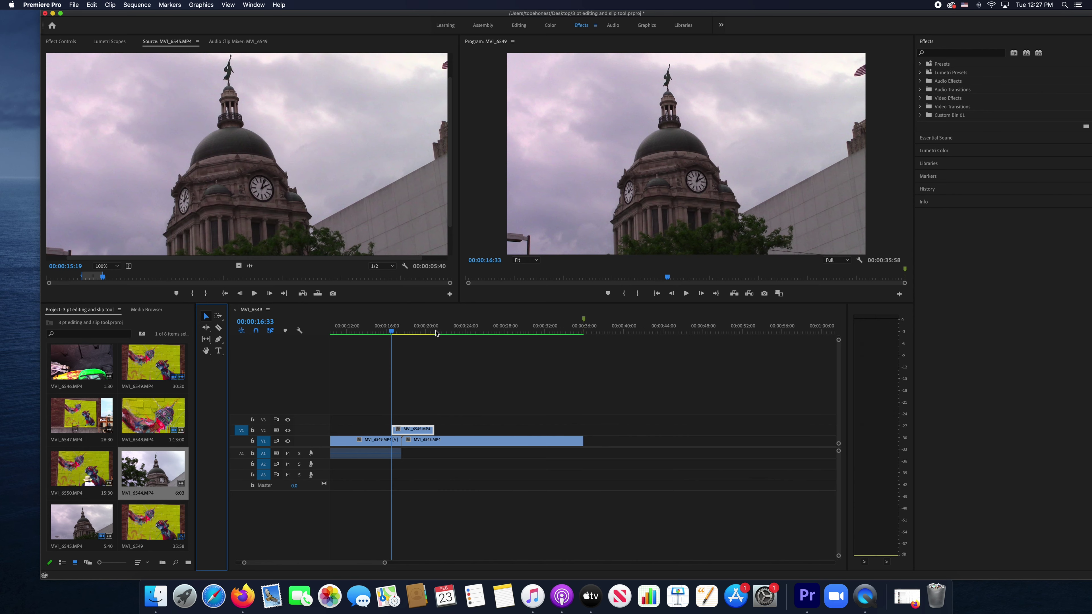
Step: Mark In at 00:00:16:31 and Out at 00:00:20:55, then render that range
left_click(391, 334)
key("i")
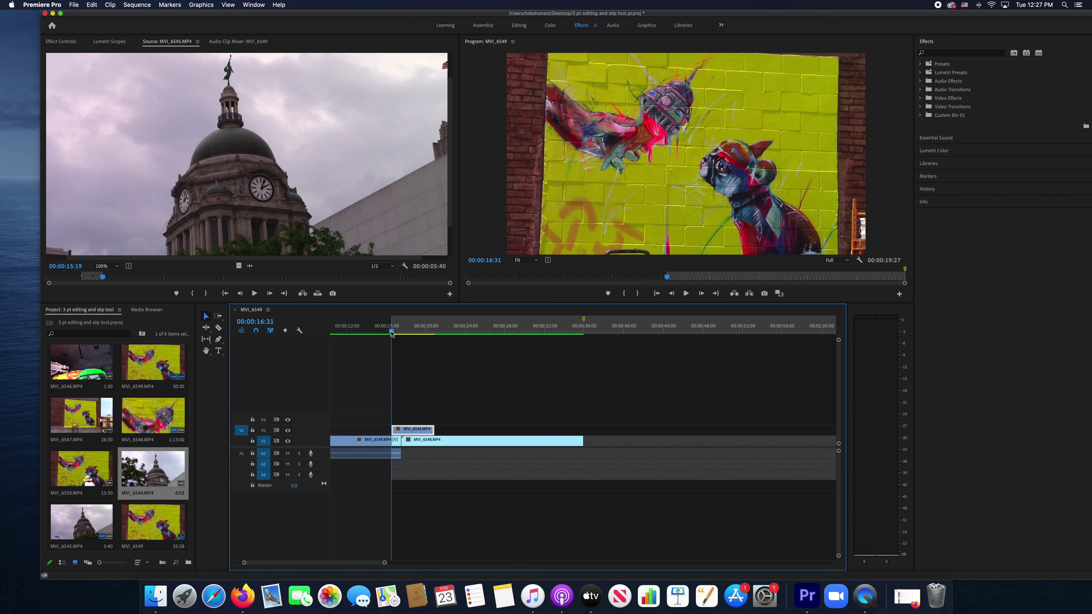
left_click(435, 332)
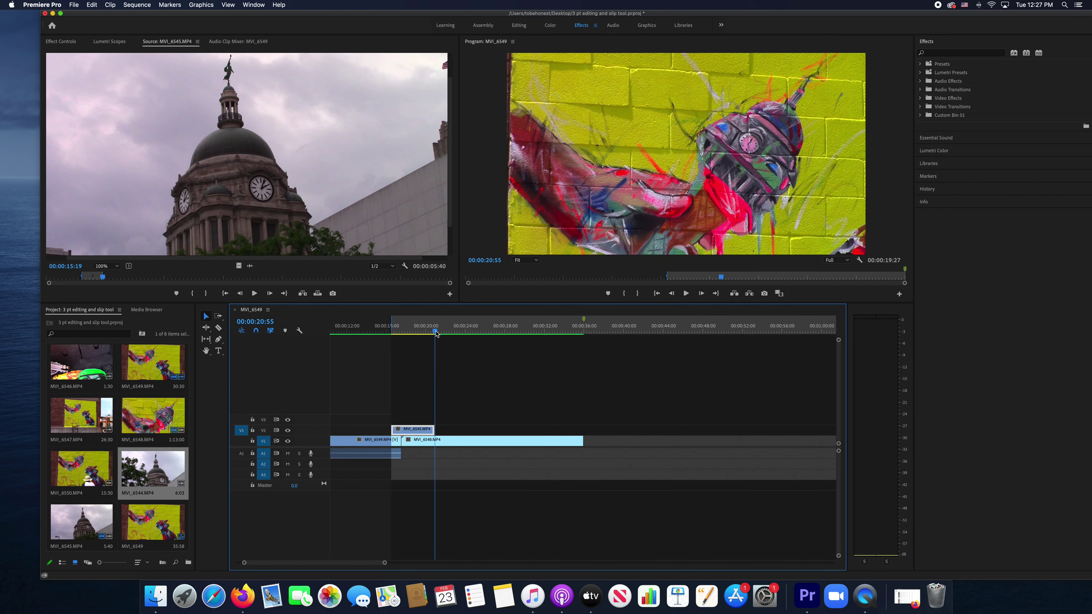
key("o")
scroll(494, 357, "down", 5)
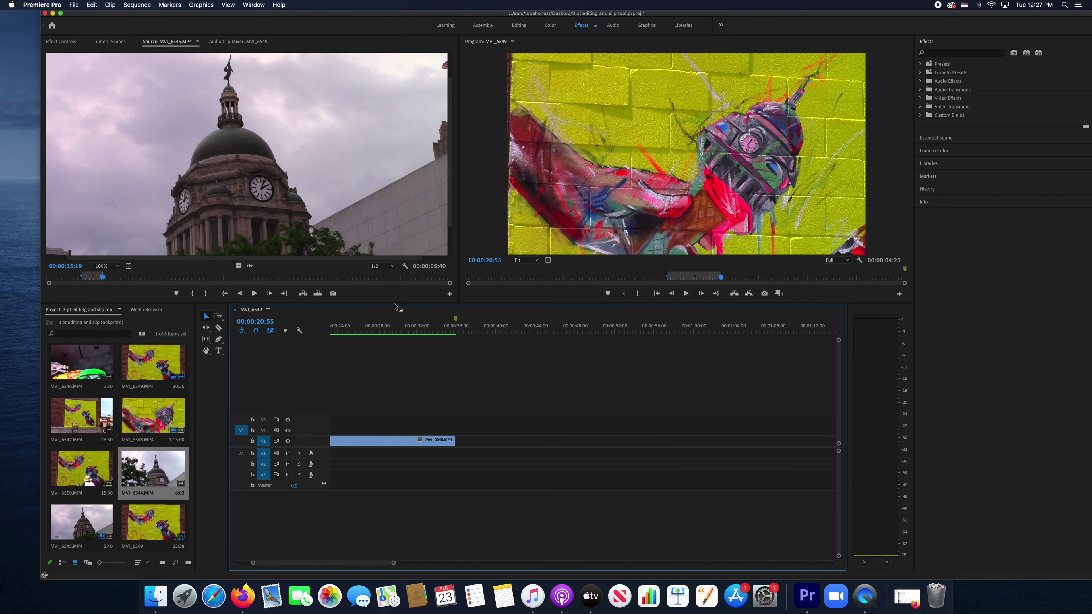
left_click(136, 5)
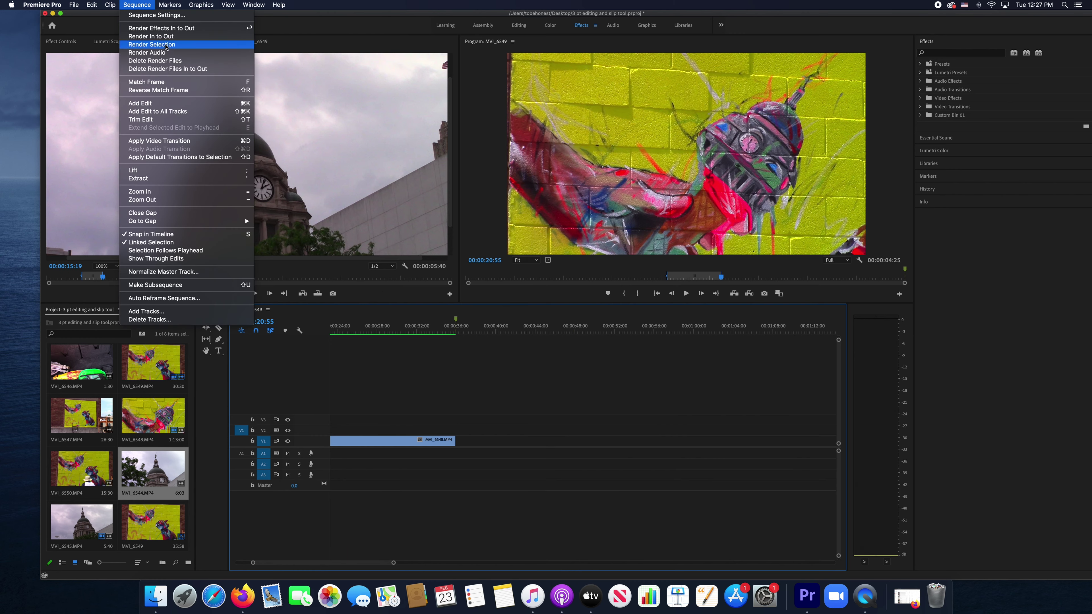
left_click(166, 38)
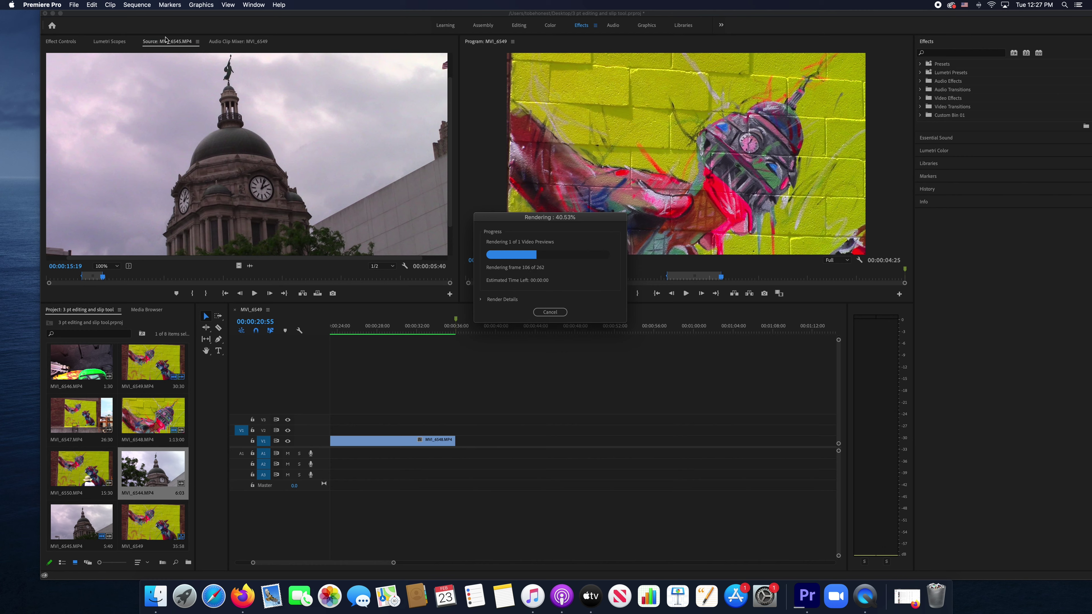